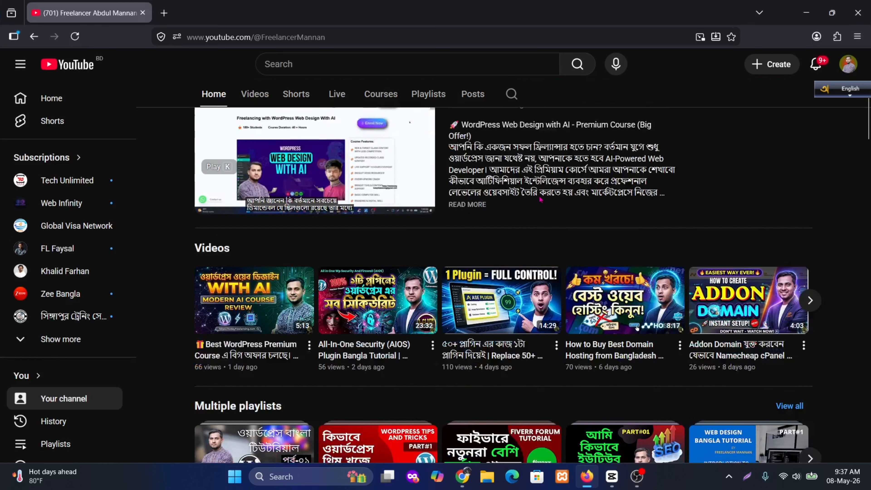
scroll(542, 202, "down", 20)
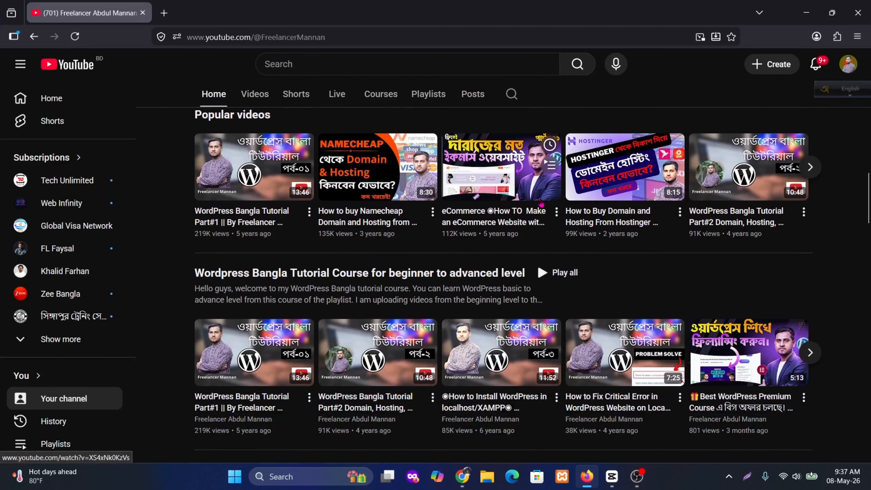
scroll(541, 205, "down", 20)
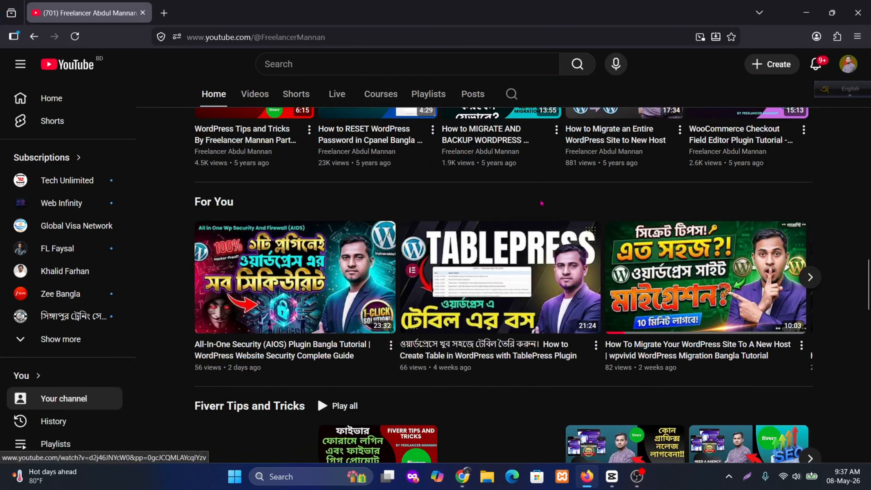
scroll(541, 205, "down", 10)
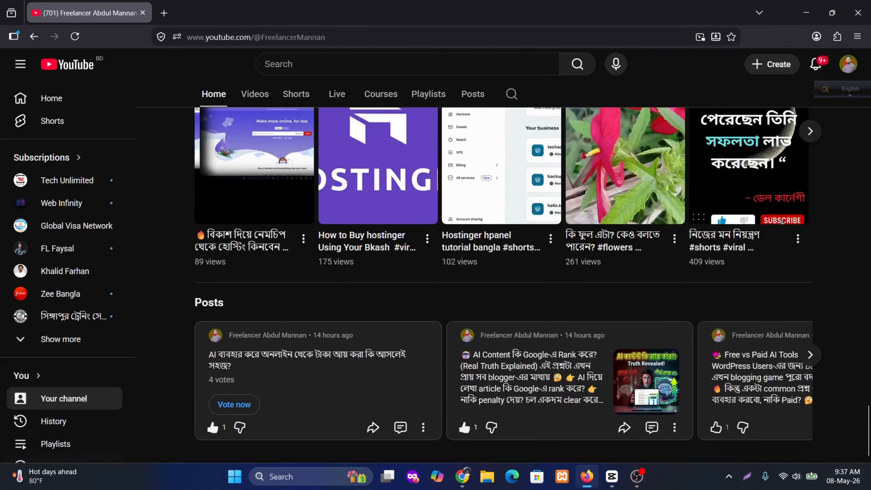
left_click(637, 476)
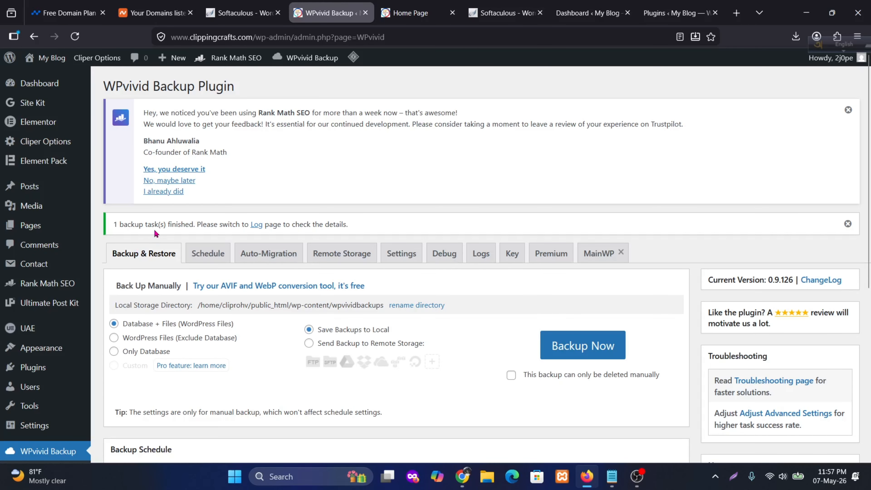
- Switch to the WordPress dashboard at todayfreelancing.net/clippingcrafts and open its page for adding plugins
left_click(591, 17)
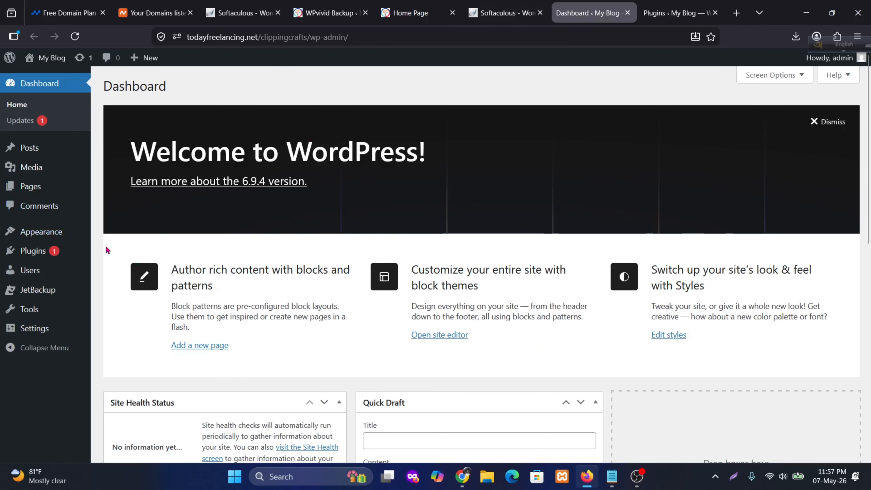
left_click(286, 36)
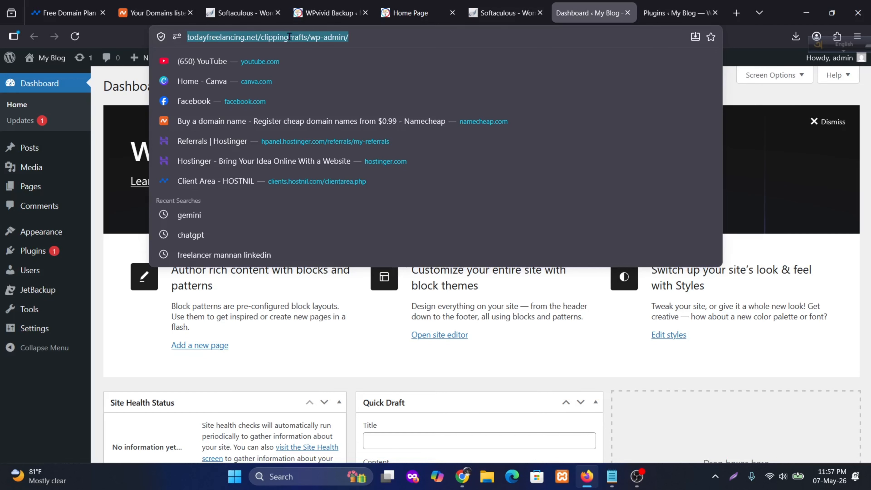
mouse_move(45, 252)
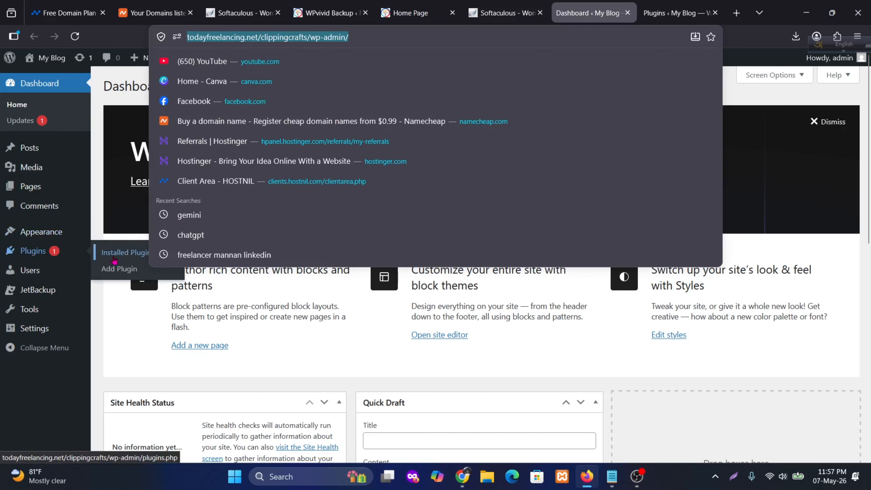
left_click(114, 277)
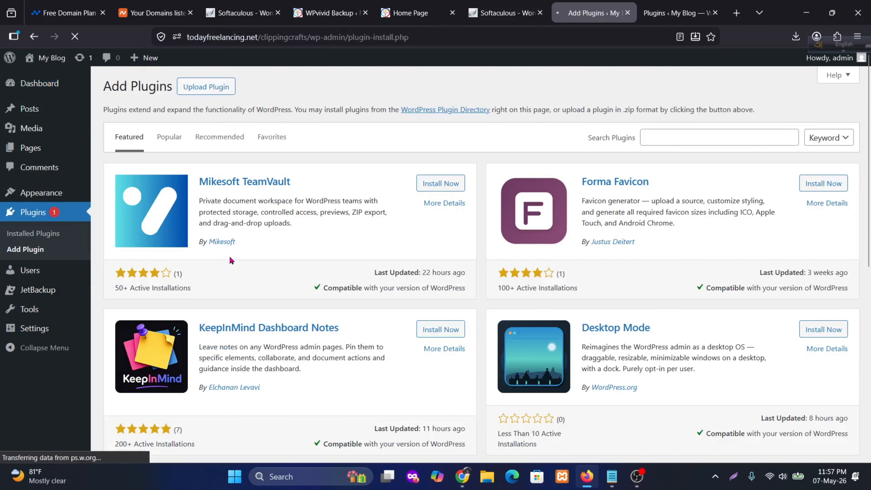
- Search the plugin directory for "wpvivid", and install and activate WPvivid — Backup, Migration & Staging
left_click(672, 138)
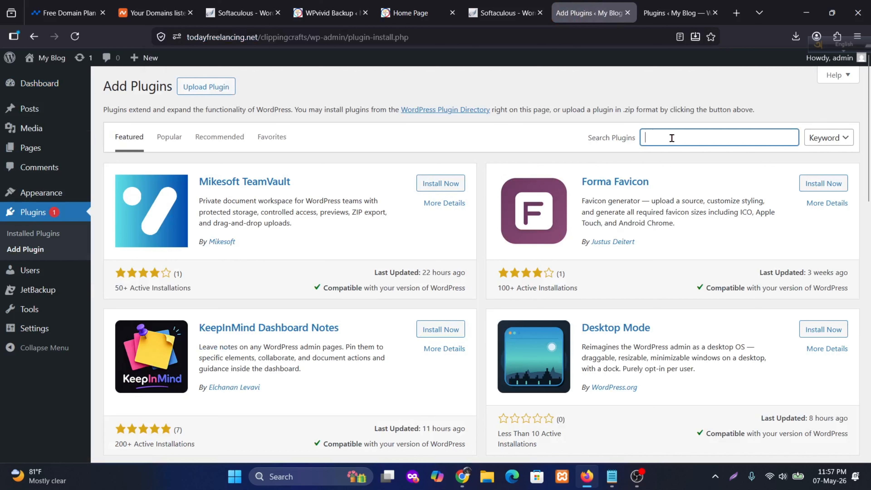
type("wpvivid")
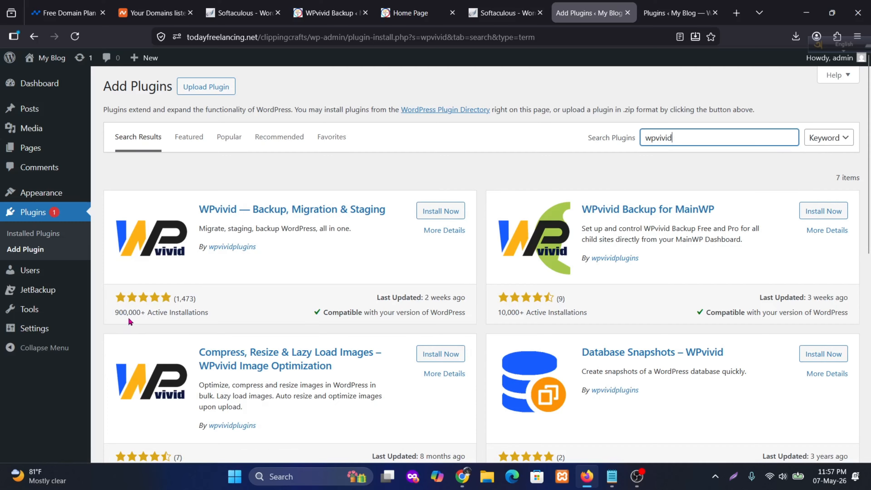
left_click(209, 304)
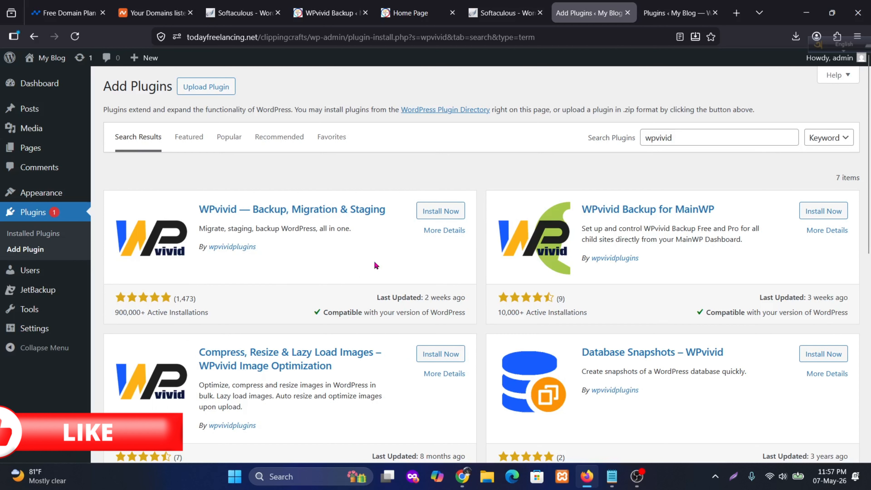
left_click(439, 216)
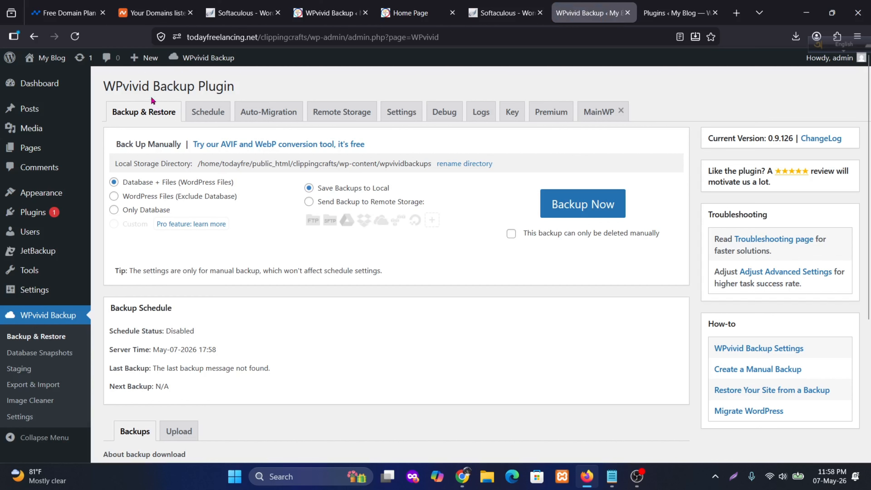
scroll(374, 243, "down", 6)
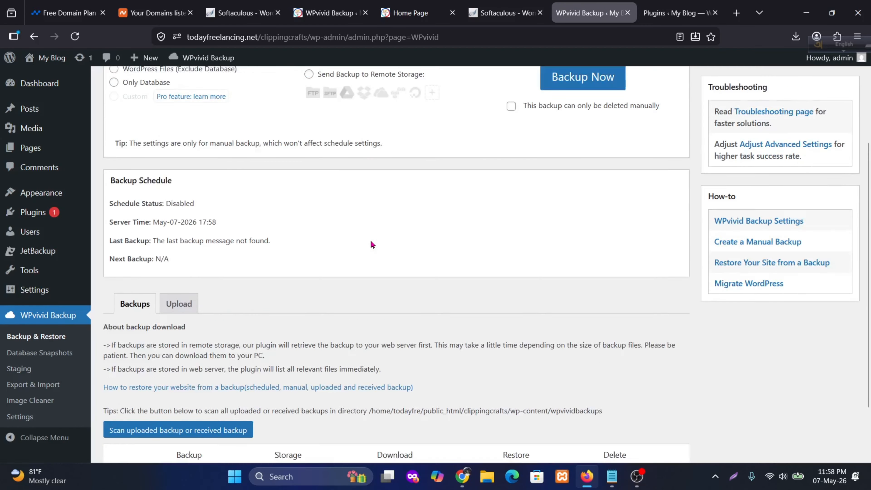
scroll(375, 246, "up", 6)
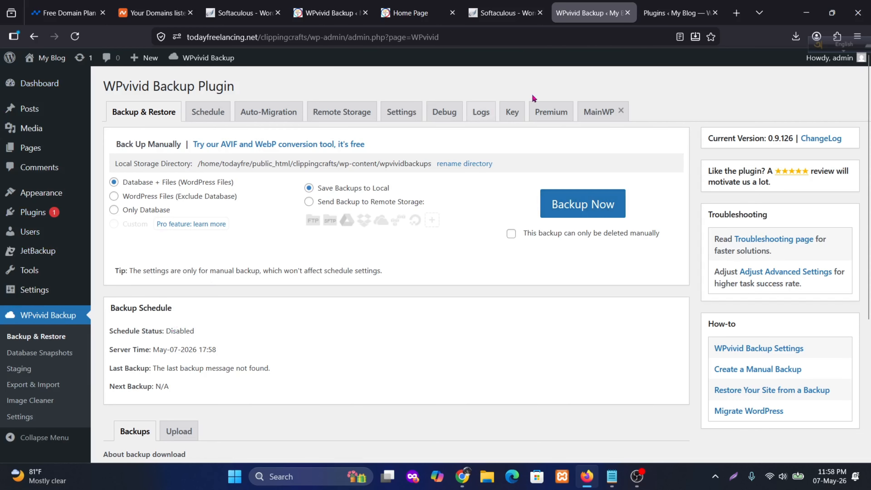
left_click(319, 10)
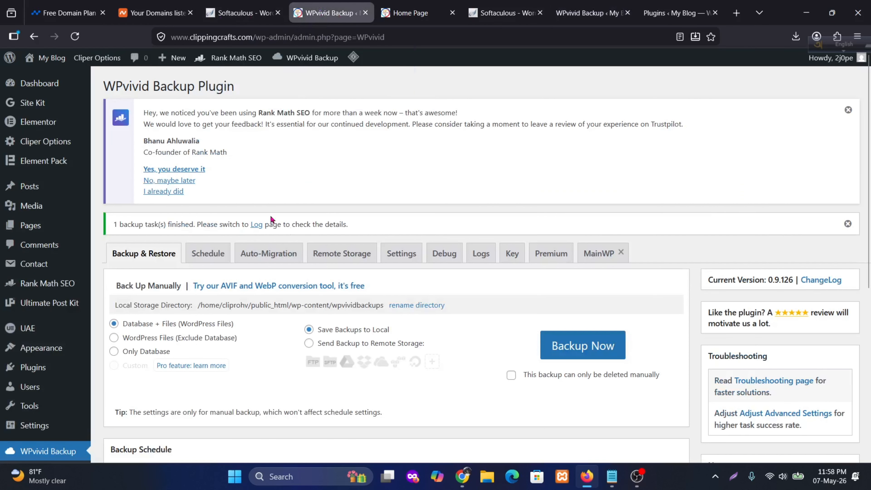
scroll(321, 230, "down", 3)
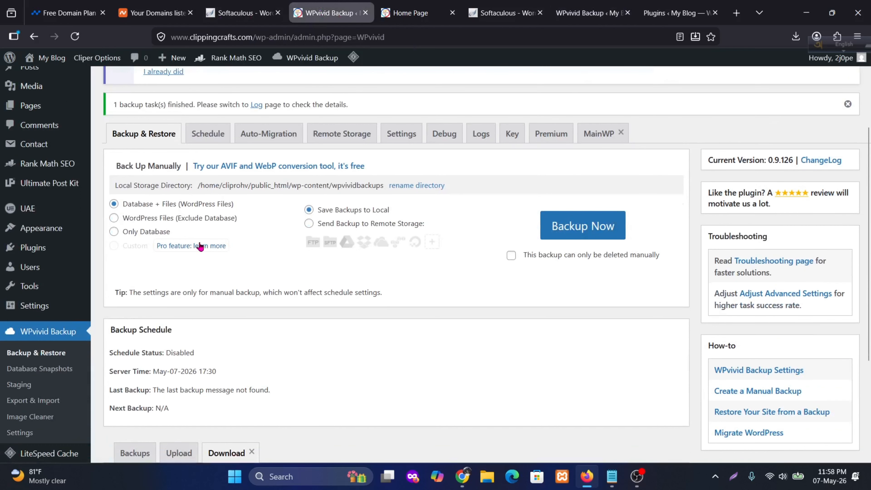
scroll(309, 182, "up", 3)
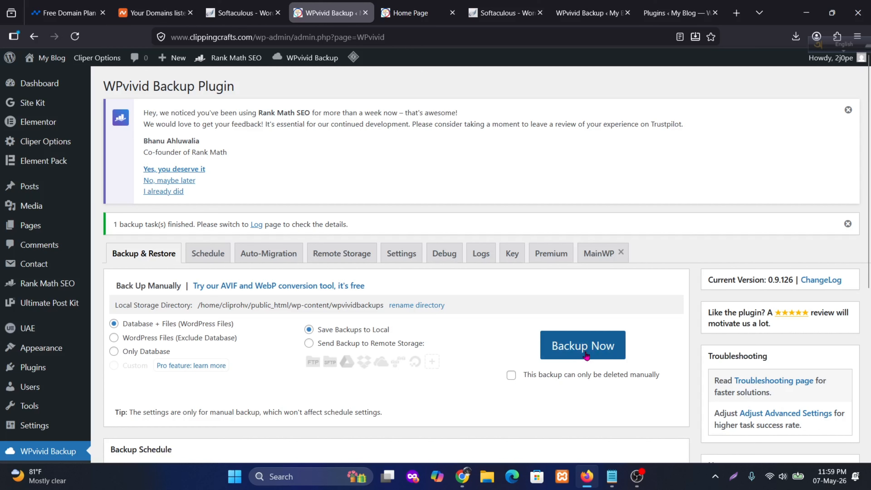
scroll(415, 312, "down", 7)
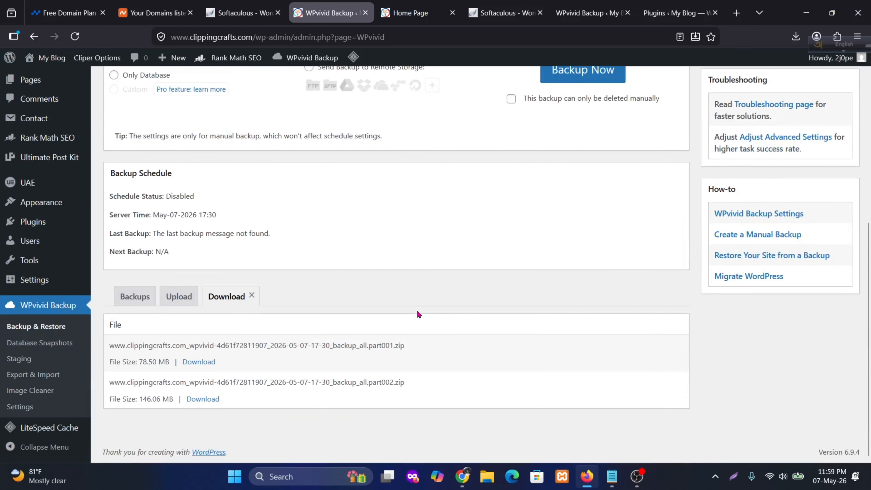
- List the downloadable parts of the original site's May-07-2026 17:30 manual backup and check for them among the browser's recent downloads
left_click(150, 305)
scroll(374, 320, "down", 3)
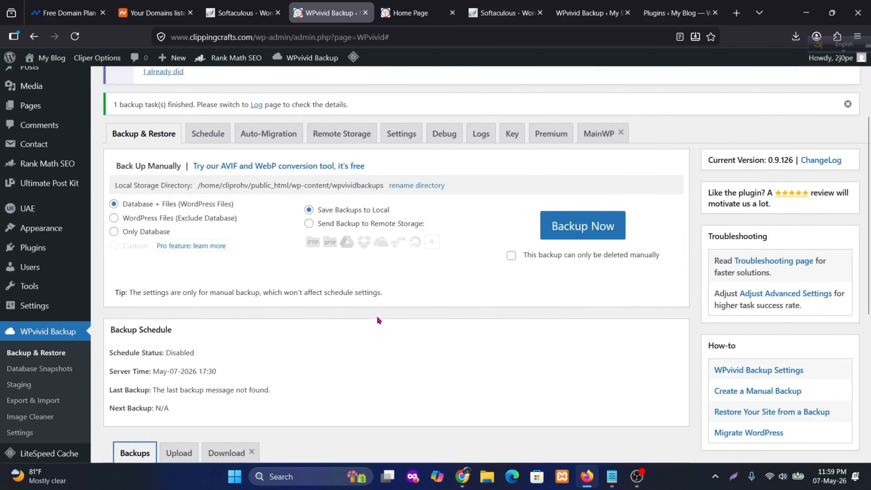
scroll(377, 321, "down", 8)
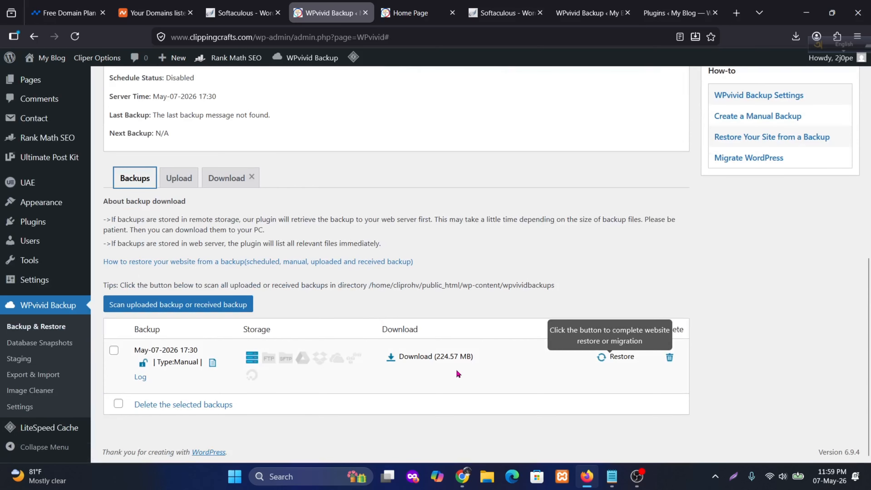
left_click(429, 357)
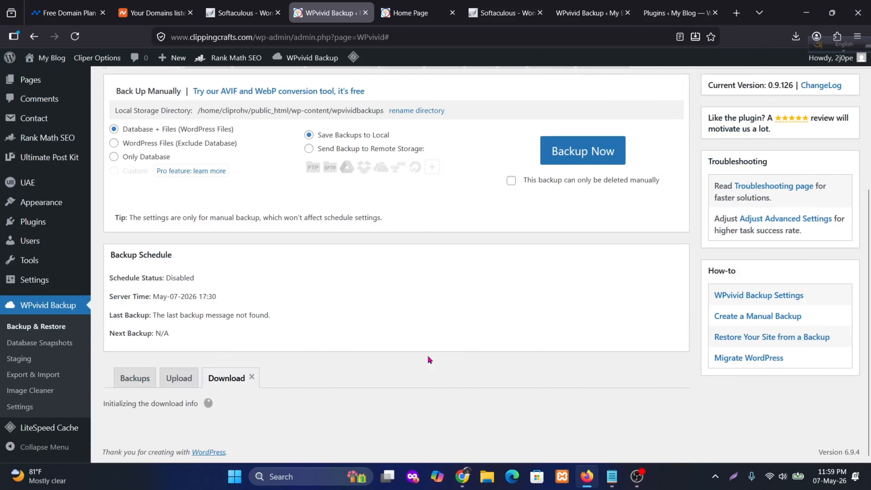
scroll(430, 353, "down", 3)
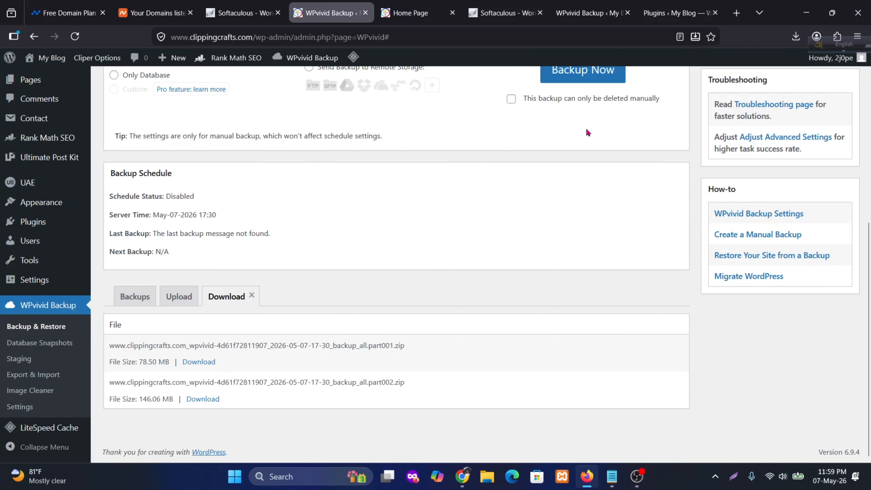
left_click(796, 36)
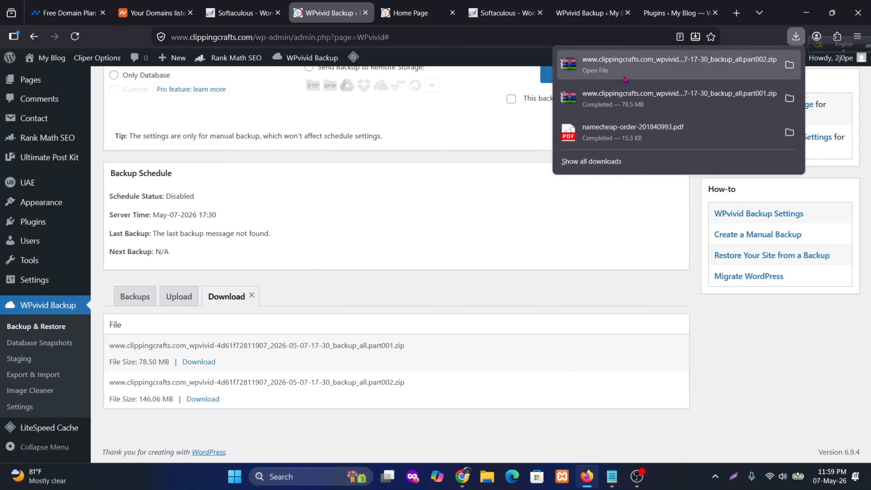
left_click(546, 243)
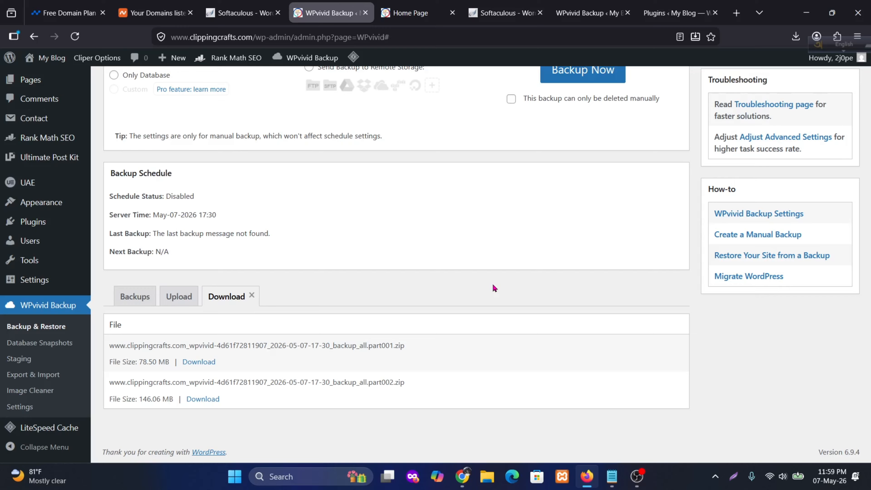
- Return to WPvivid on the todayfreelancing.net site and open its backup upload area
left_click(589, 12)
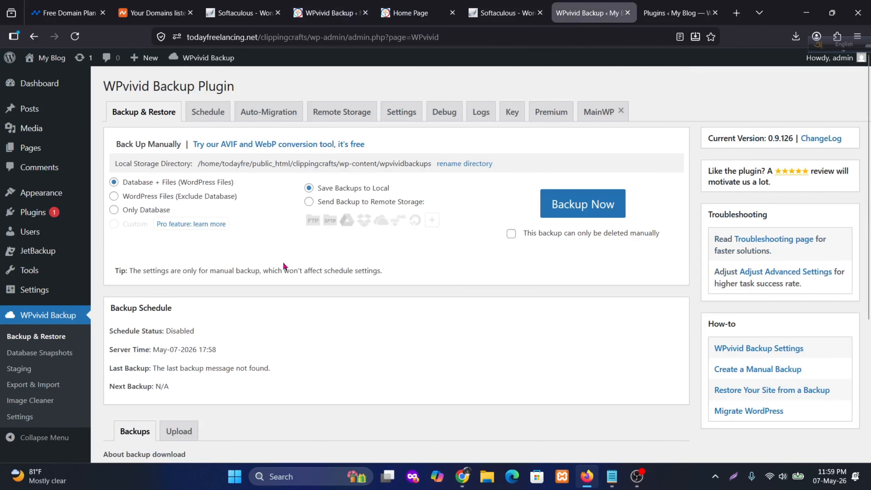
scroll(302, 245, "down", 5)
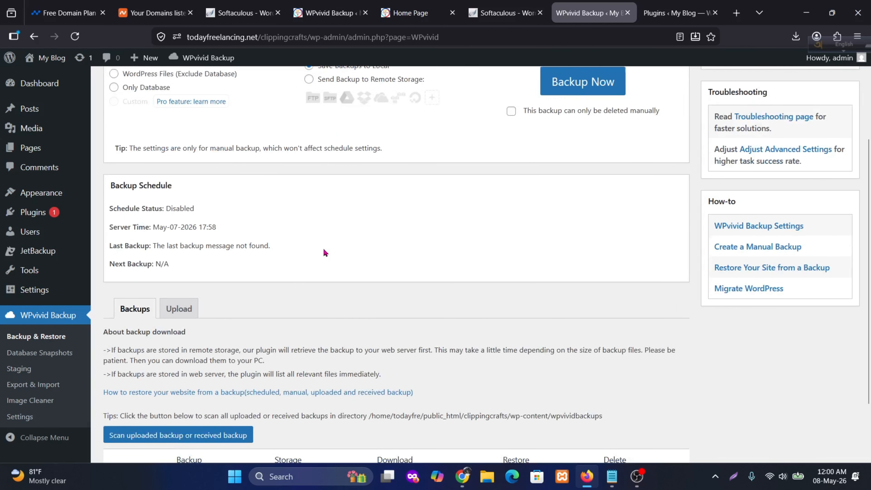
scroll(344, 256, "up", 5)
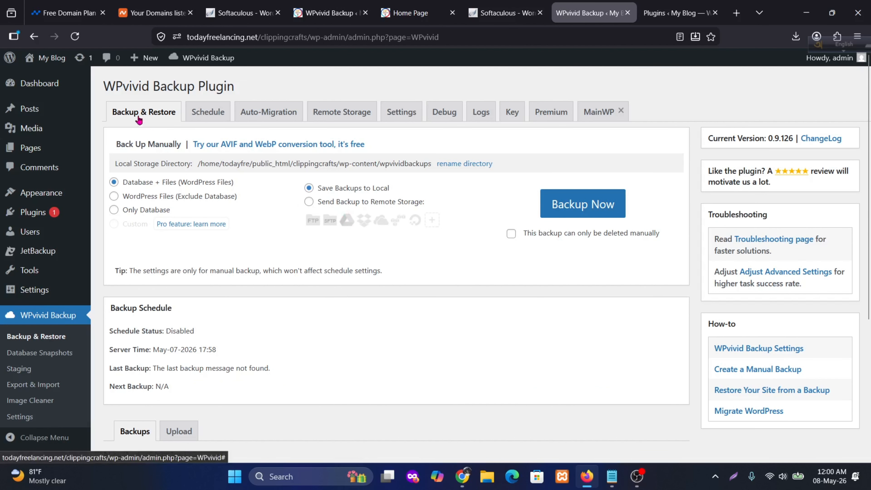
scroll(233, 224, "down", 5)
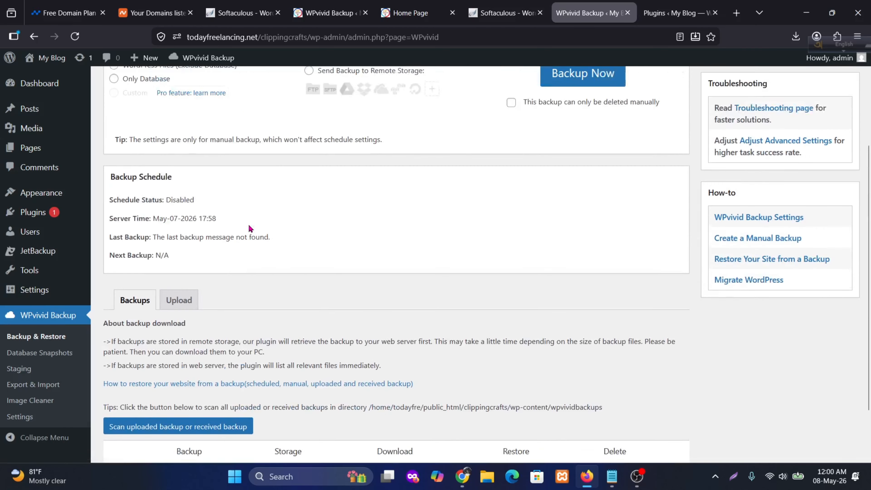
scroll(226, 272, "down", 1)
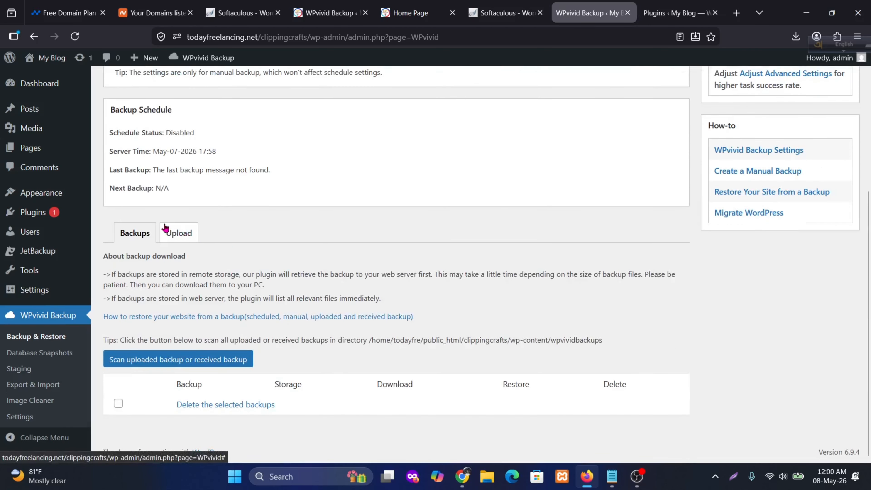
left_click(179, 238)
scroll(314, 244, "down", 4)
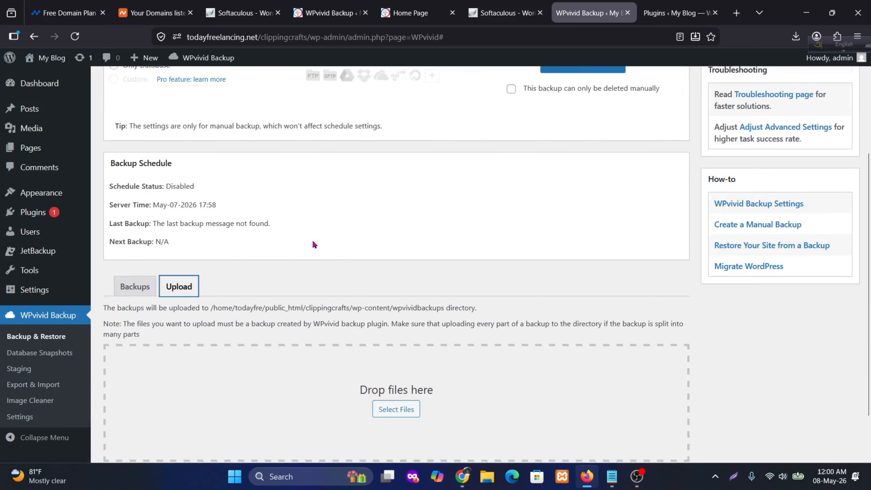
left_click(399, 411)
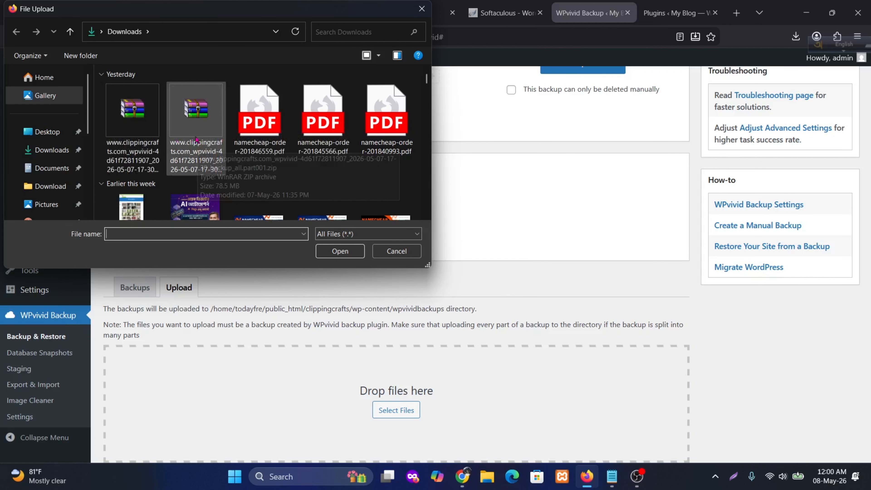
left_click(154, 152)
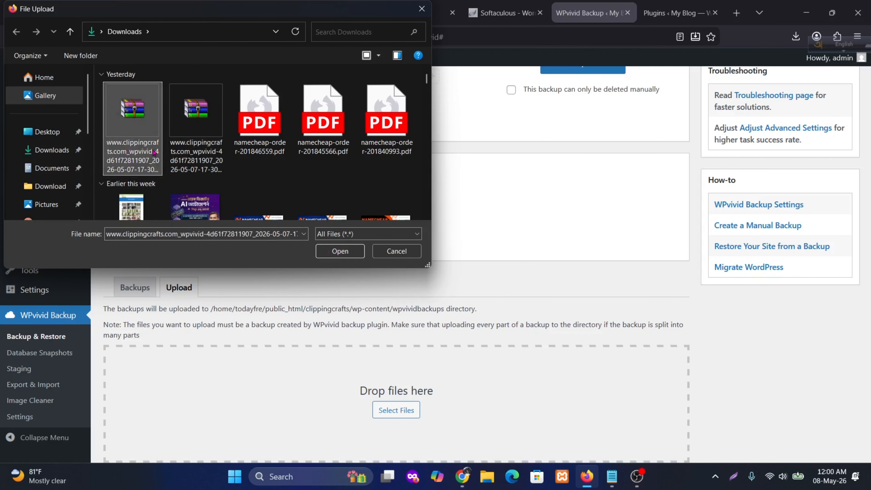
left_click(339, 251)
scroll(409, 254, "down", 3)
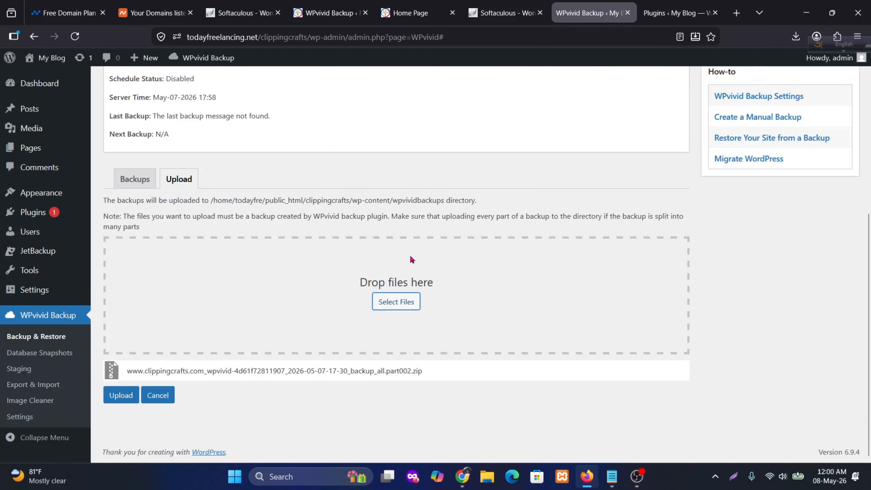
left_click(115, 399)
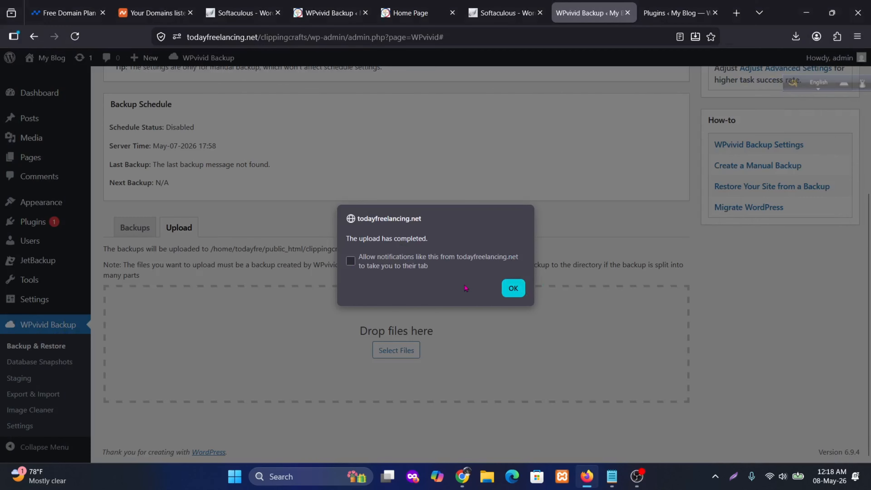
left_click(515, 288)
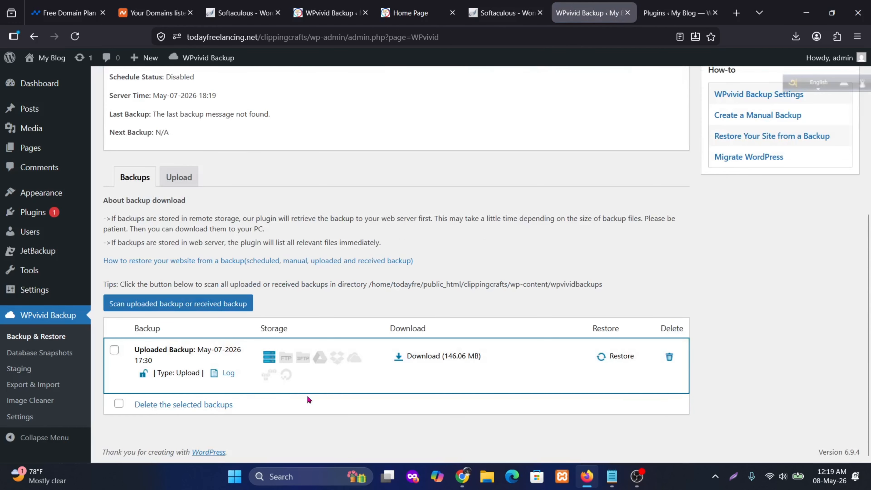
left_click(184, 182)
scroll(453, 268, "down", 5)
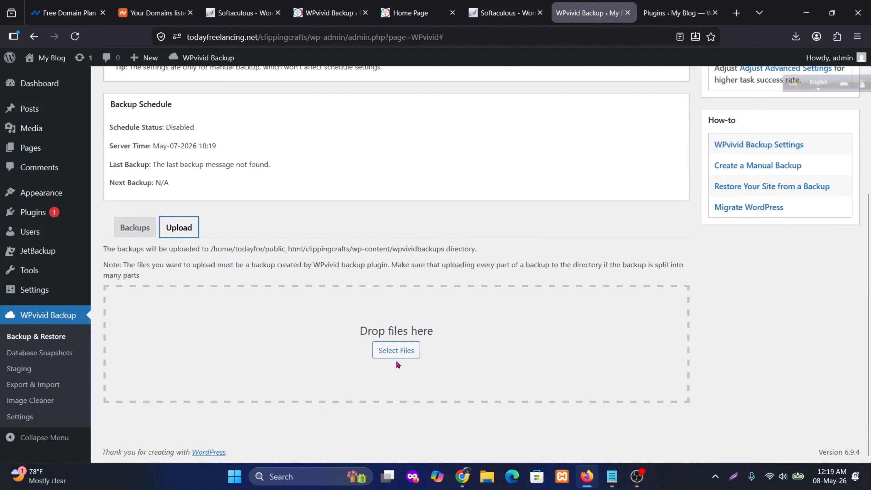
left_click(400, 354)
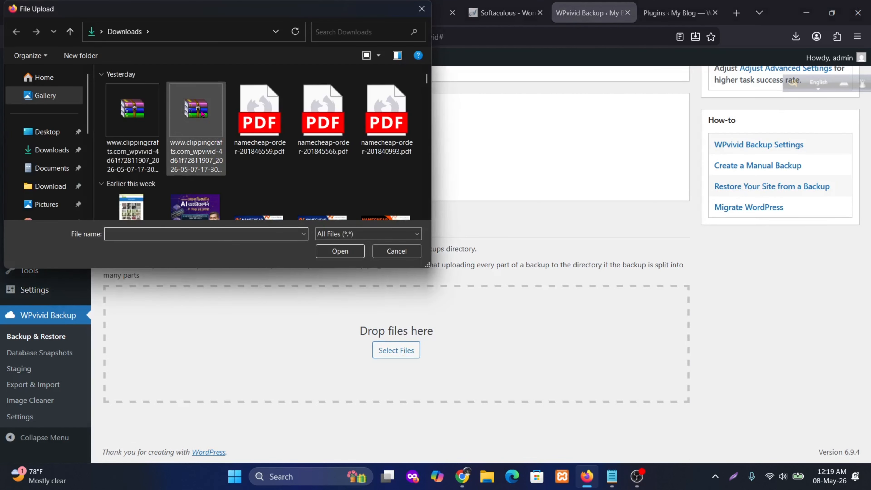
double_click(196, 125)
scroll(401, 371, "down", 1)
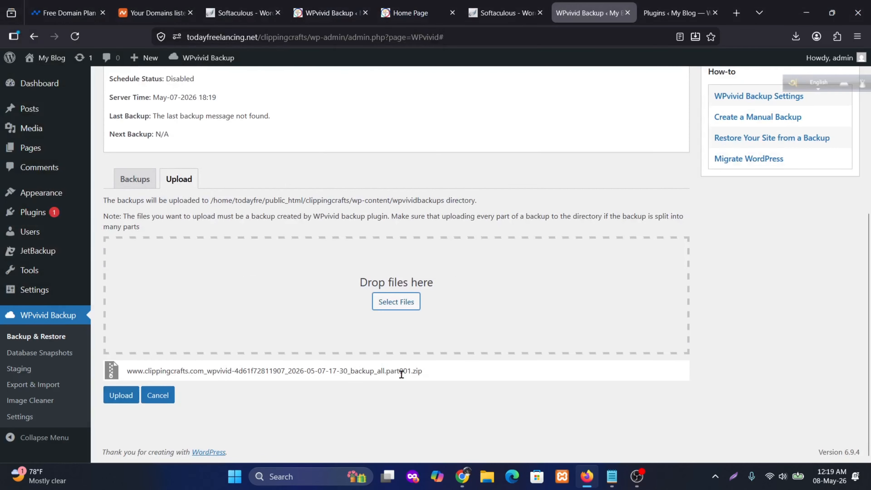
left_click(116, 399)
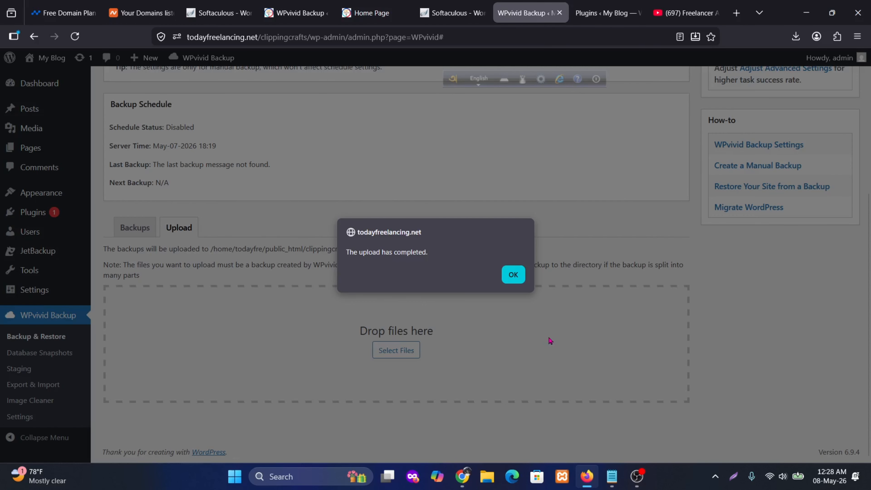
left_click(512, 274)
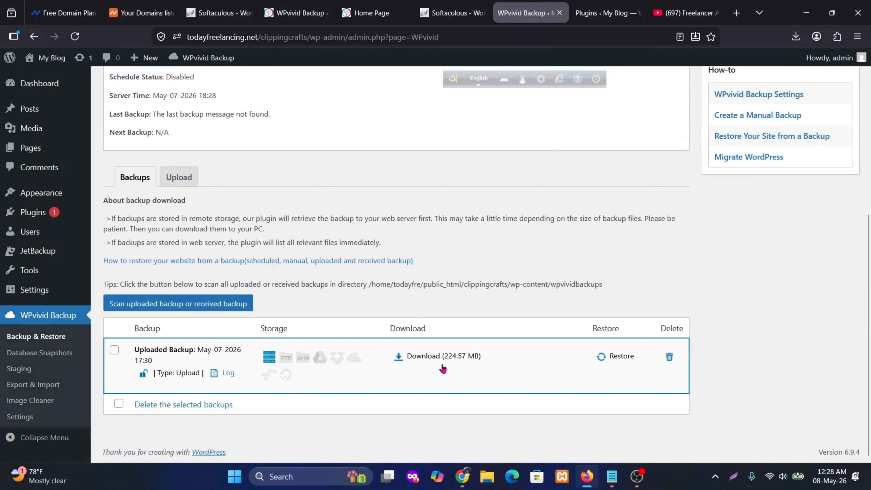
- List the downloadable parts of the uploaded May-07-2026 17:30 backup, and return to the backups list
left_click(443, 359)
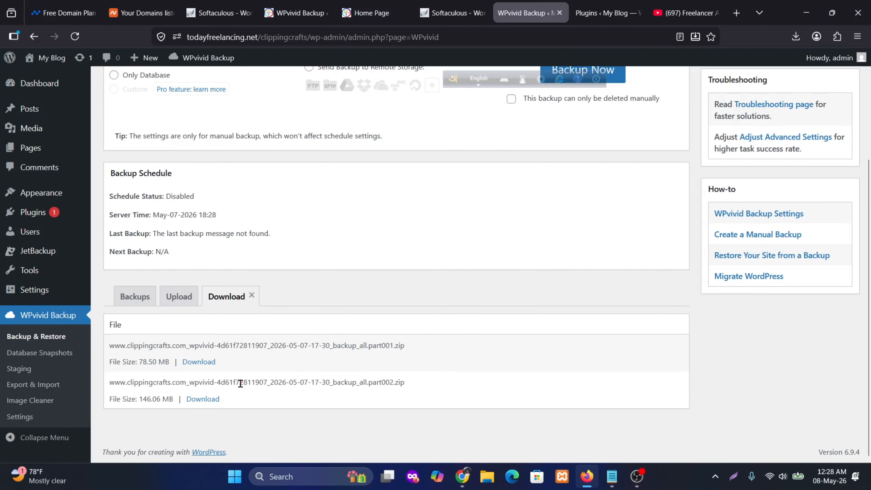
left_click(135, 296)
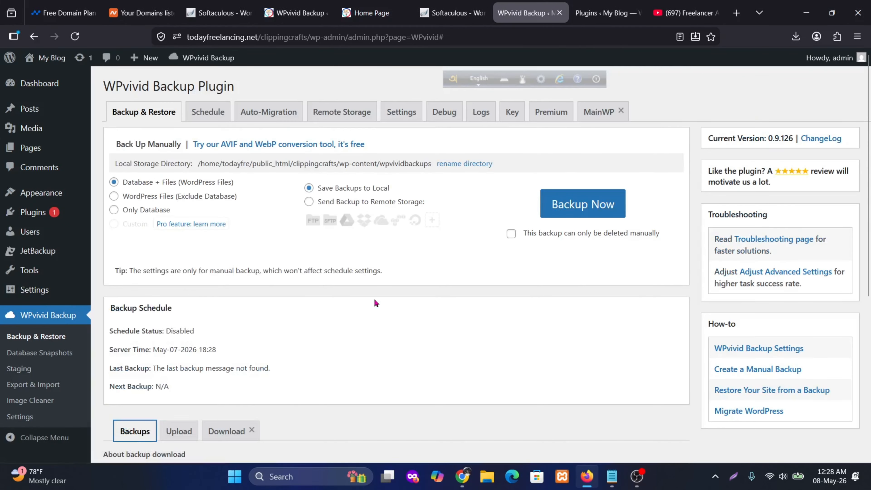
scroll(383, 306, "down", 6)
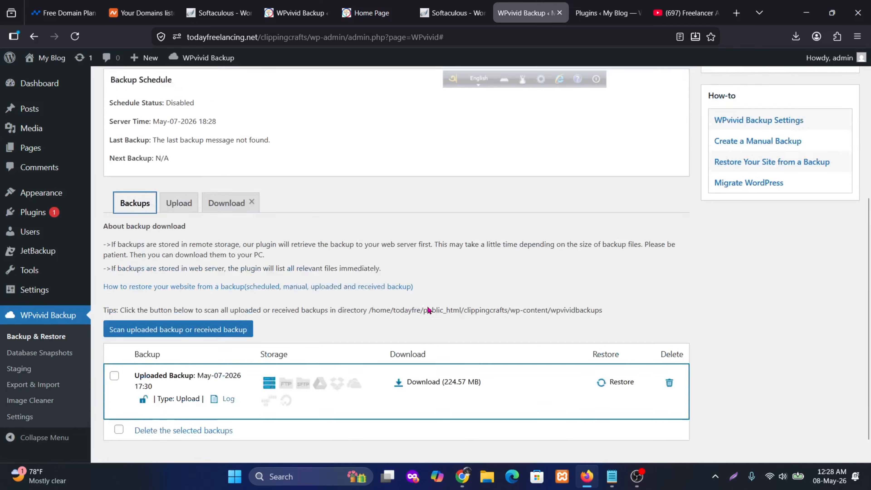
scroll(414, 297, "up", 6)
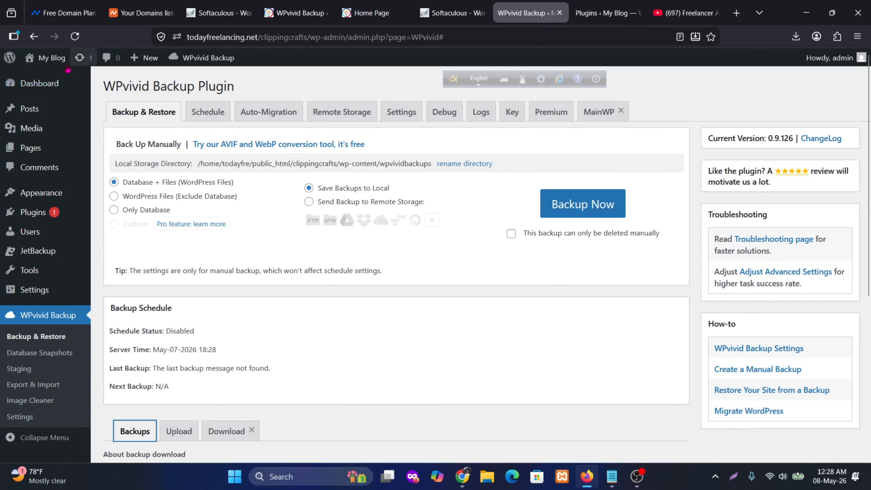
right_click(42, 77)
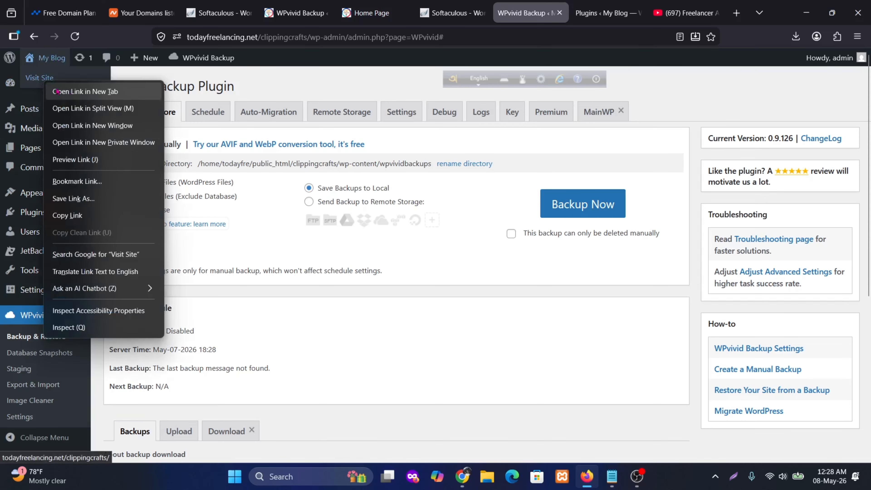
left_click(95, 95)
key("ctrl+Tab")
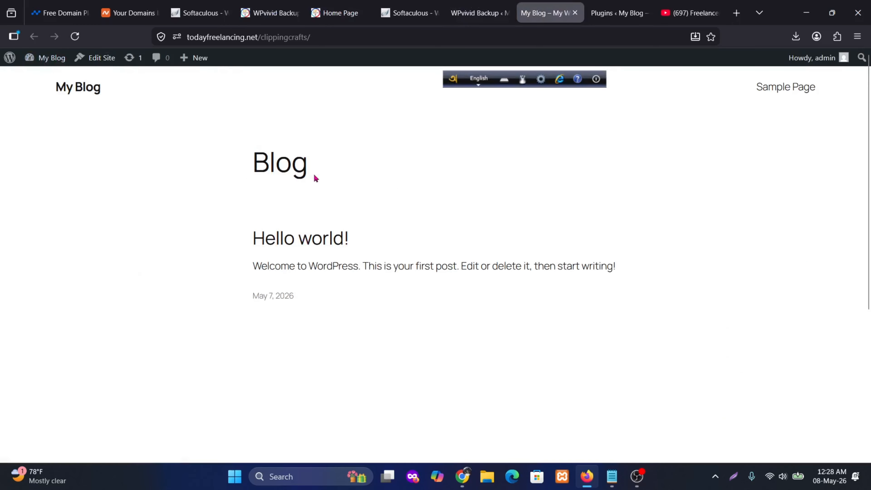
left_click(339, 13)
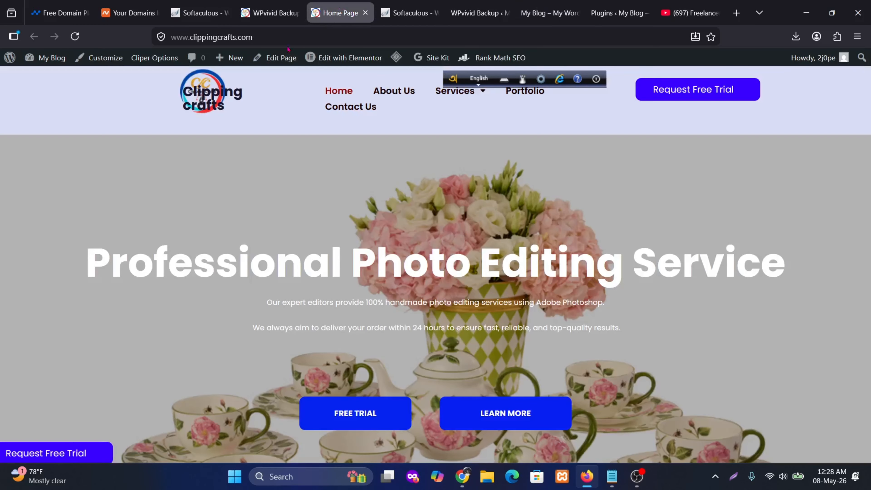